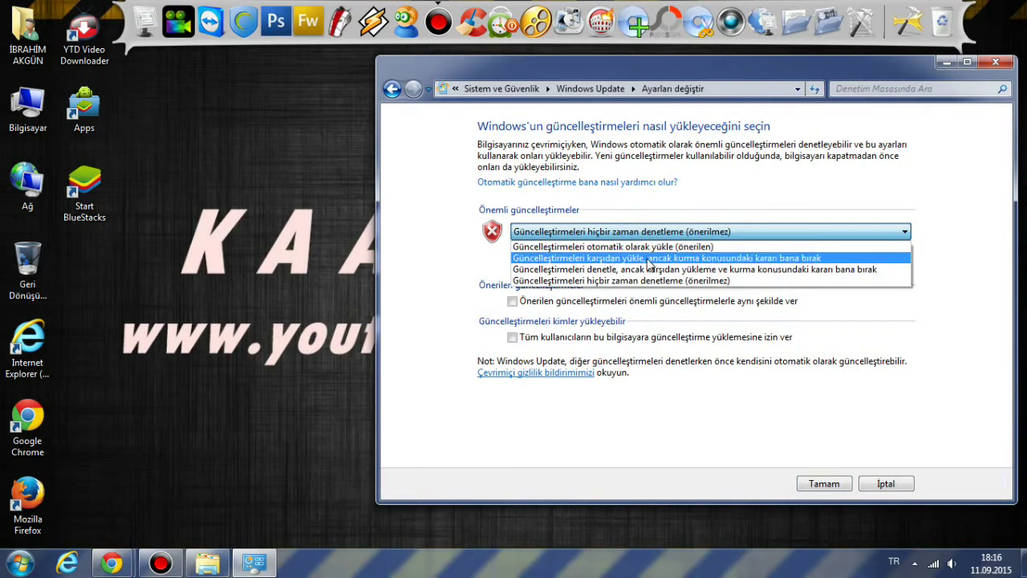
# - Set important updates to "Güncelleştirmeleri hiçbir zaman denetleme (önerilmez)" and save the Windows Update settings
pyautogui.click(658, 280)
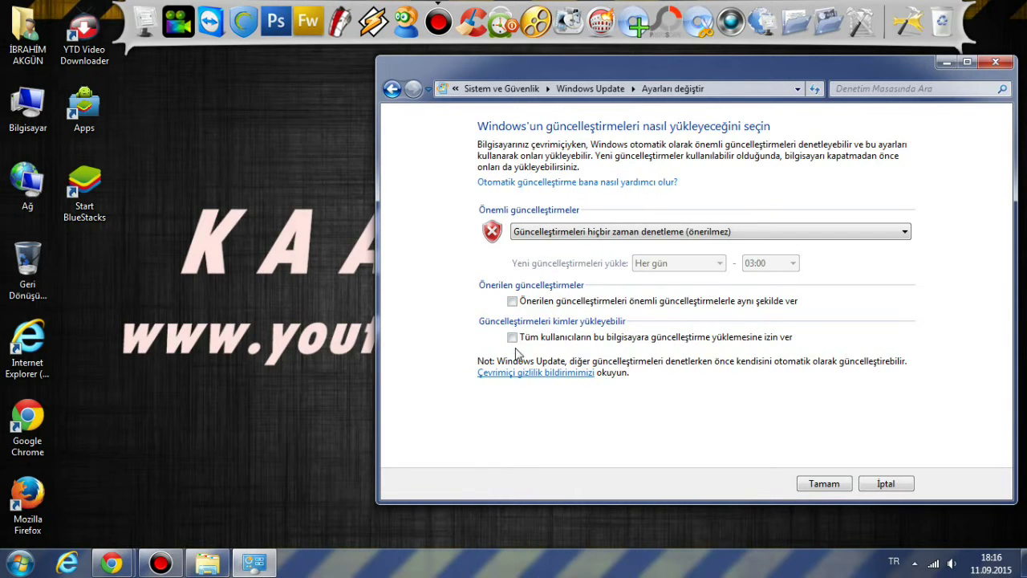
pyautogui.click(827, 483)
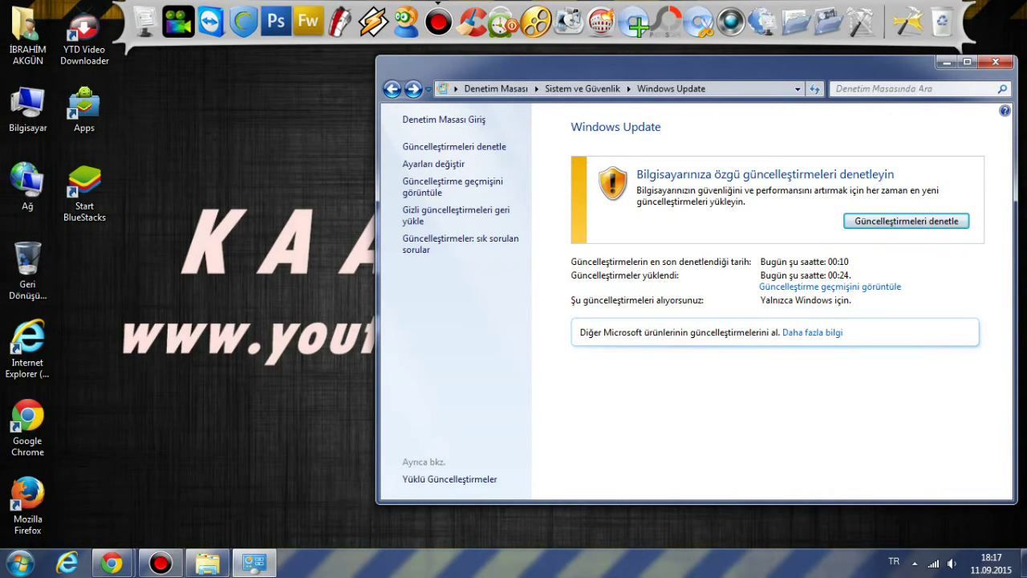
# - Find the firewall by searching Control Panel for "windows", and confirm Windows Güvenlik Duvarı as turned off for both private and public networks
pyautogui.click(914, 88)
pyautogui.write('windows')
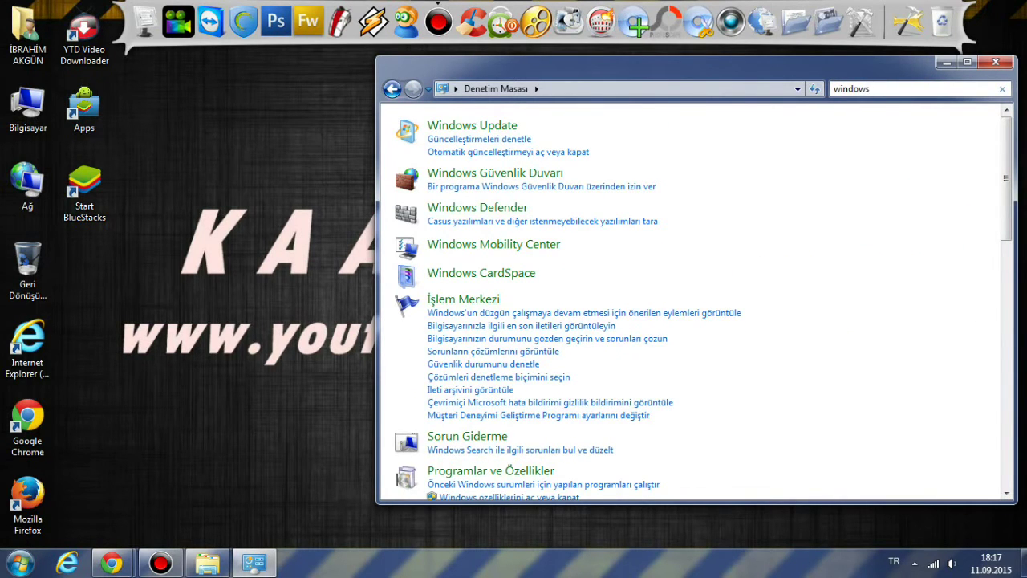
pyautogui.click(489, 190)
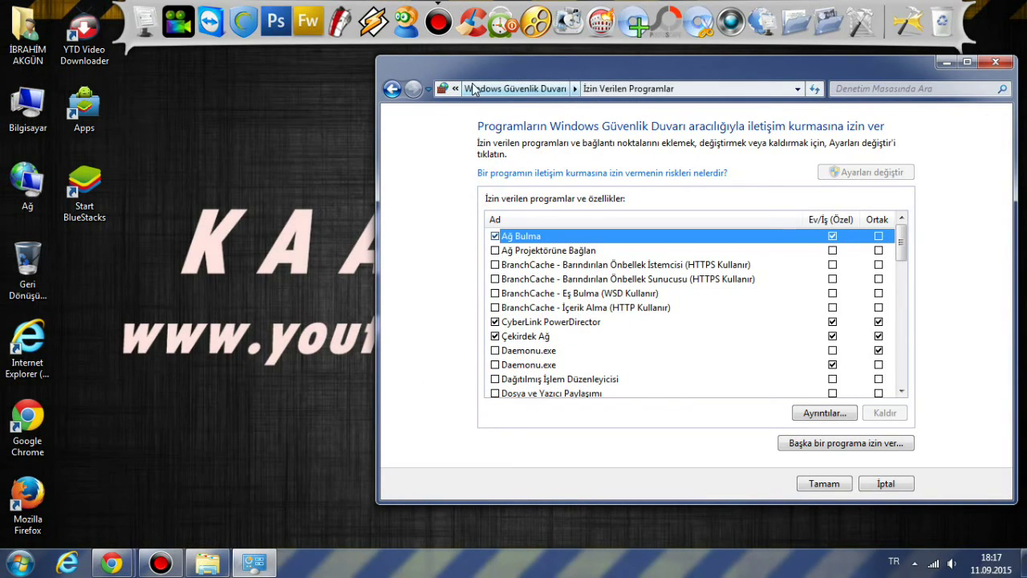
pyautogui.click(475, 89)
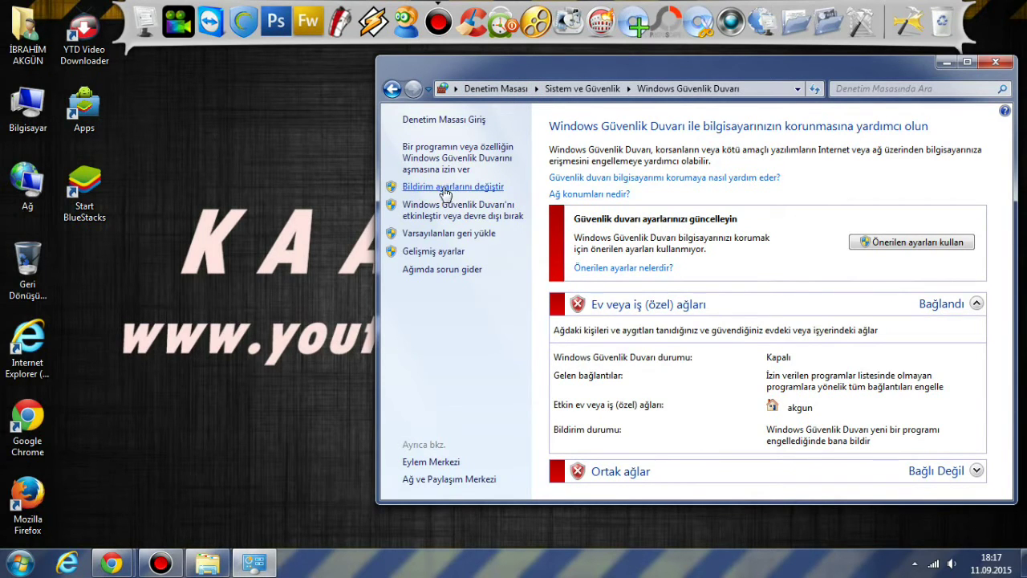
pyautogui.click(431, 188)
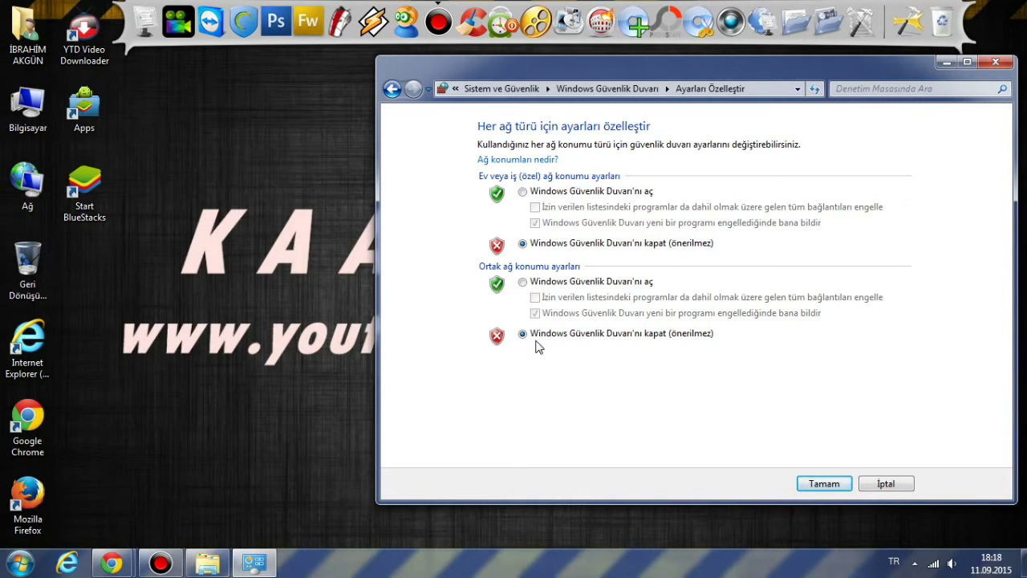
pyautogui.click(824, 485)
pyautogui.click(996, 63)
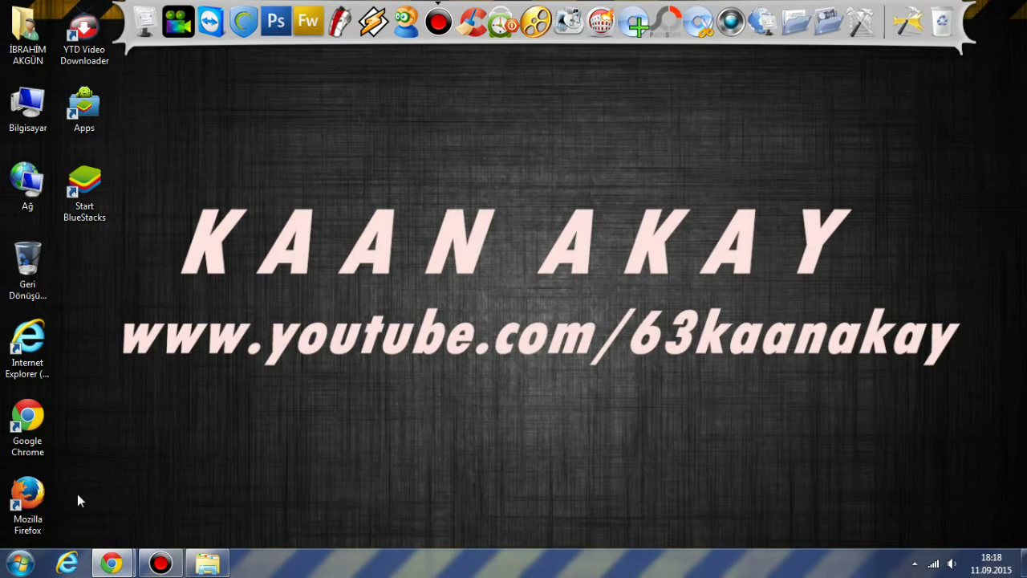
# - Search for msconfig and open the System Configuration utility
pyautogui.click(20, 565)
pyautogui.click(51, 526)
pyautogui.write('m')
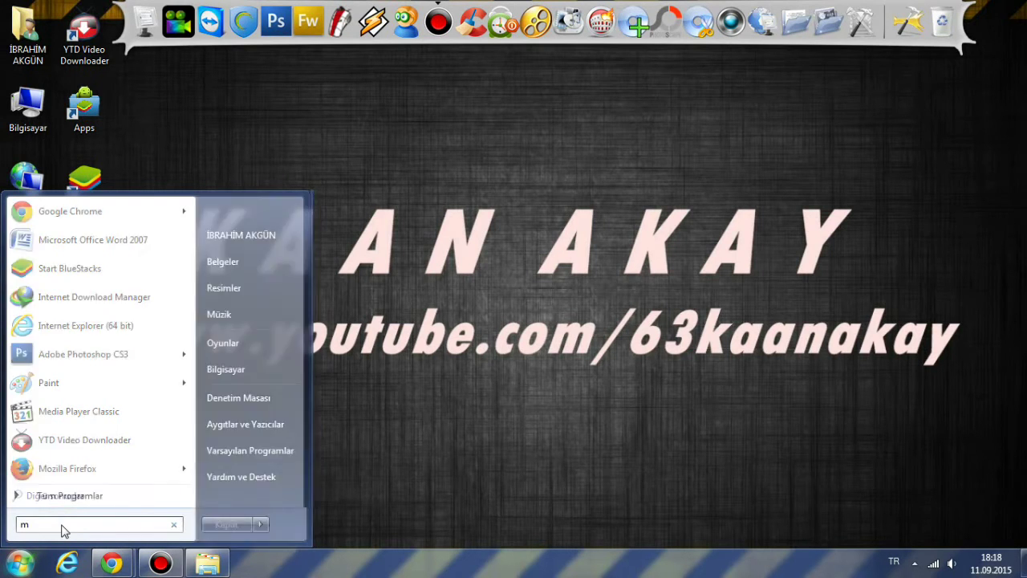
pyautogui.write('sc')
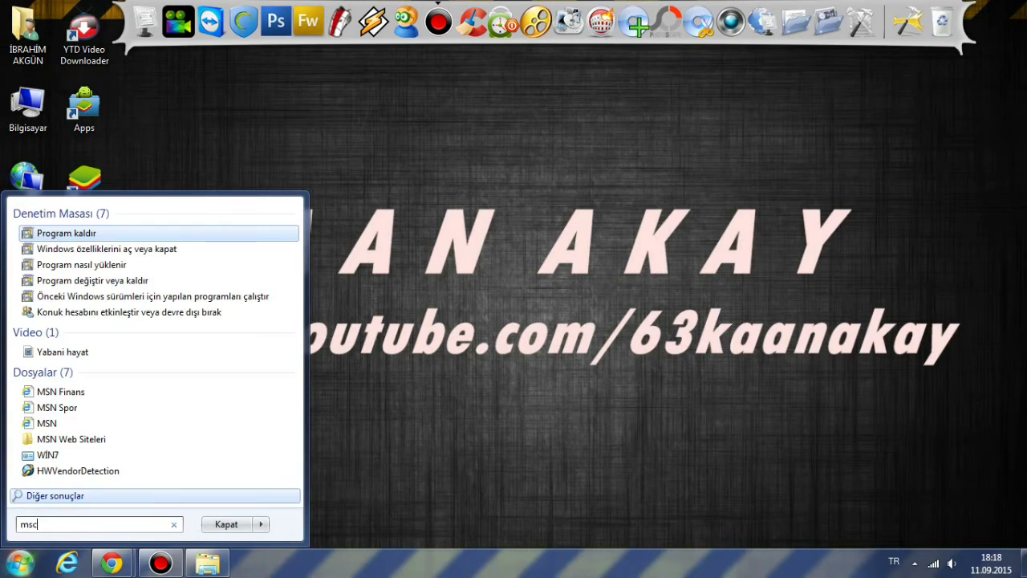
pyautogui.write('onfig')
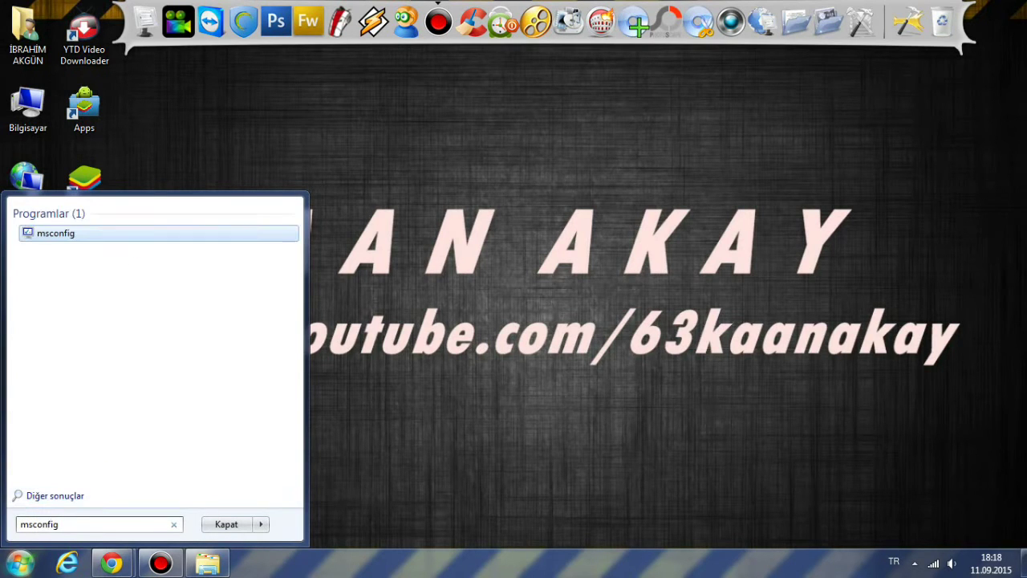
pyautogui.press('Return')
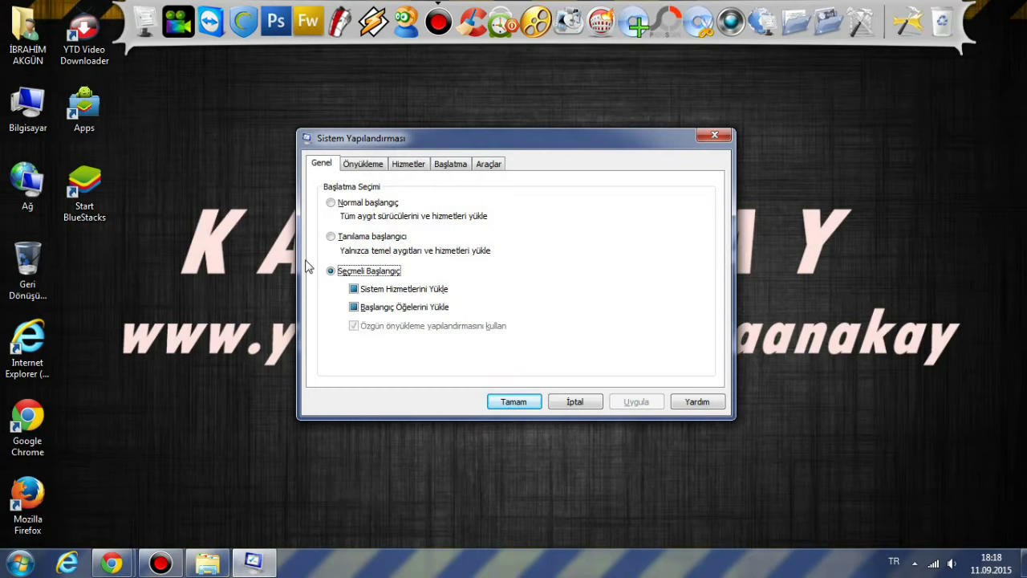
# - Enable the processor count in the advanced boot options and set it to 4
pyautogui.click(371, 170)
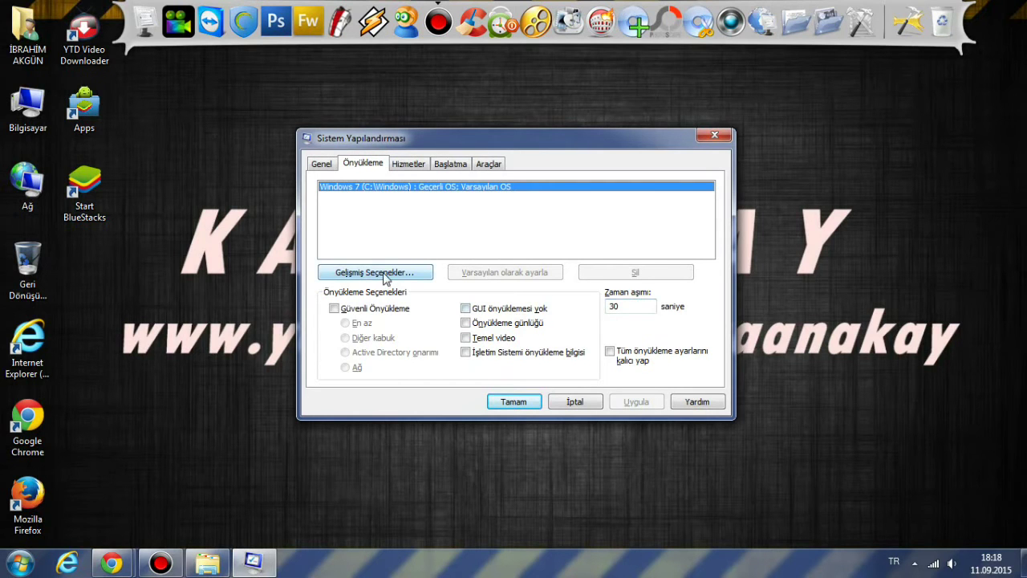
pyautogui.click(385, 274)
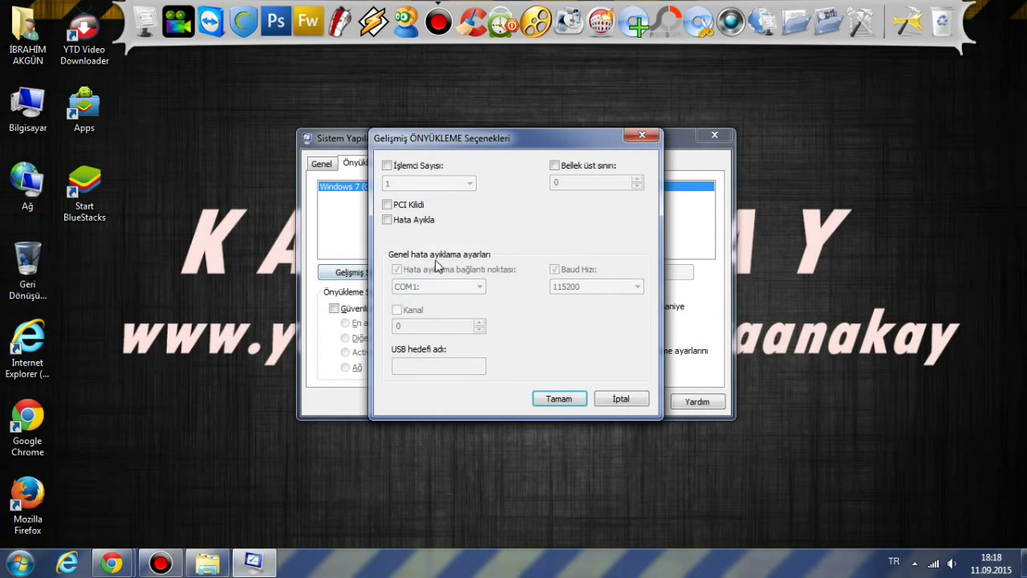
pyautogui.click(399, 167)
pyautogui.click(422, 184)
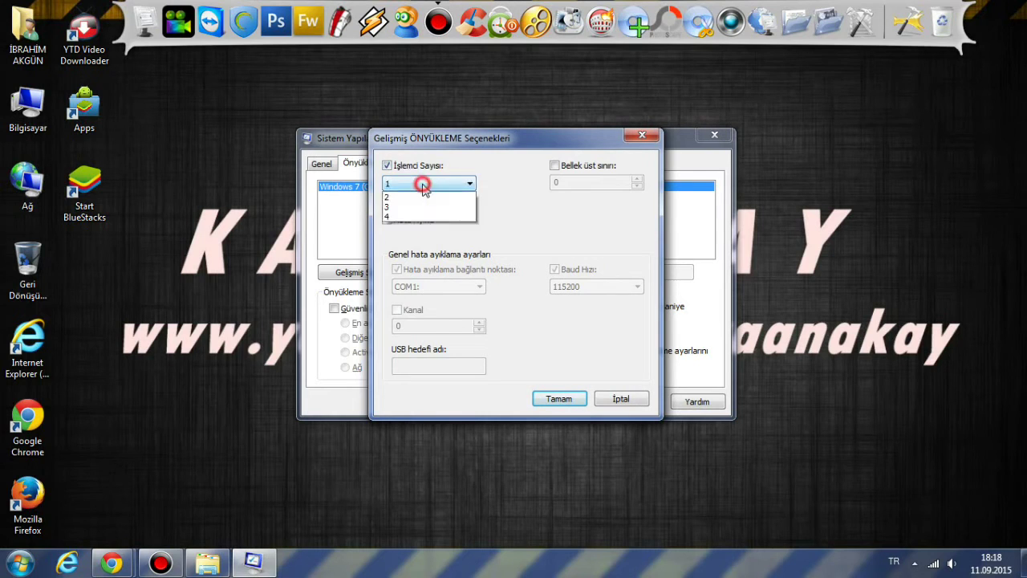
pyautogui.click(416, 227)
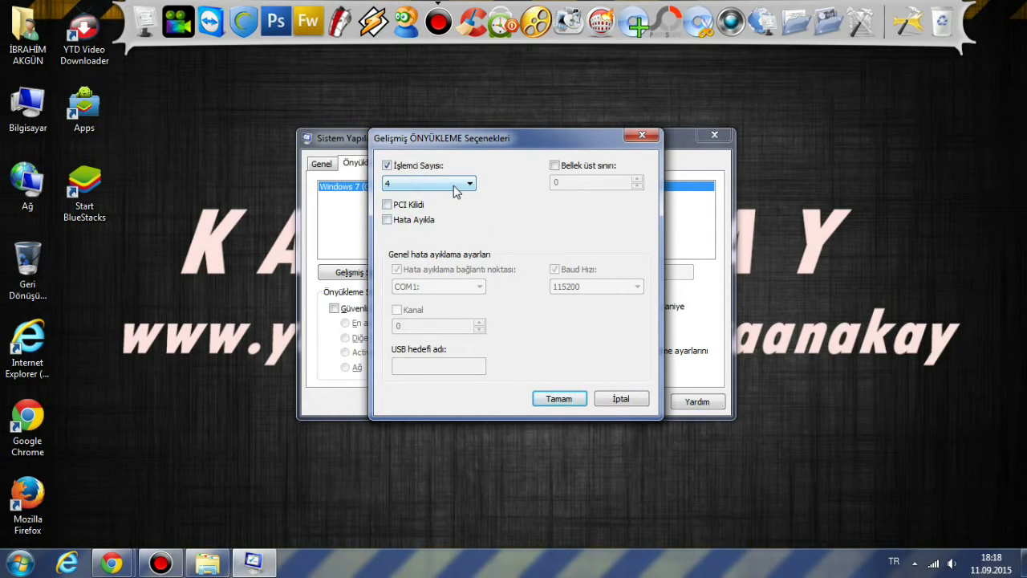
pyautogui.click(559, 399)
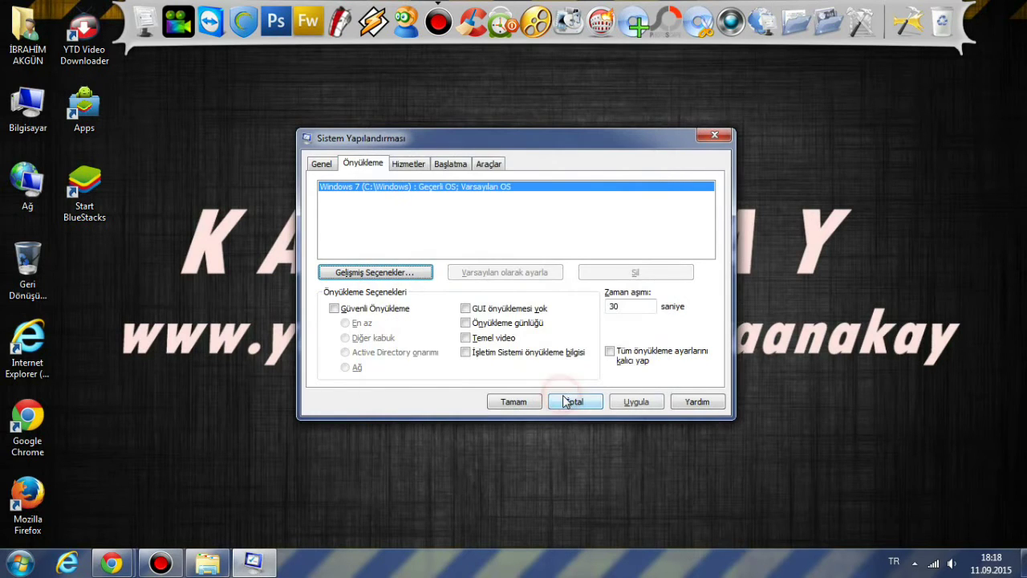
# - Examine the services list and the startup items, checking which programs are enabled or disabled at startup
pyautogui.click(409, 164)
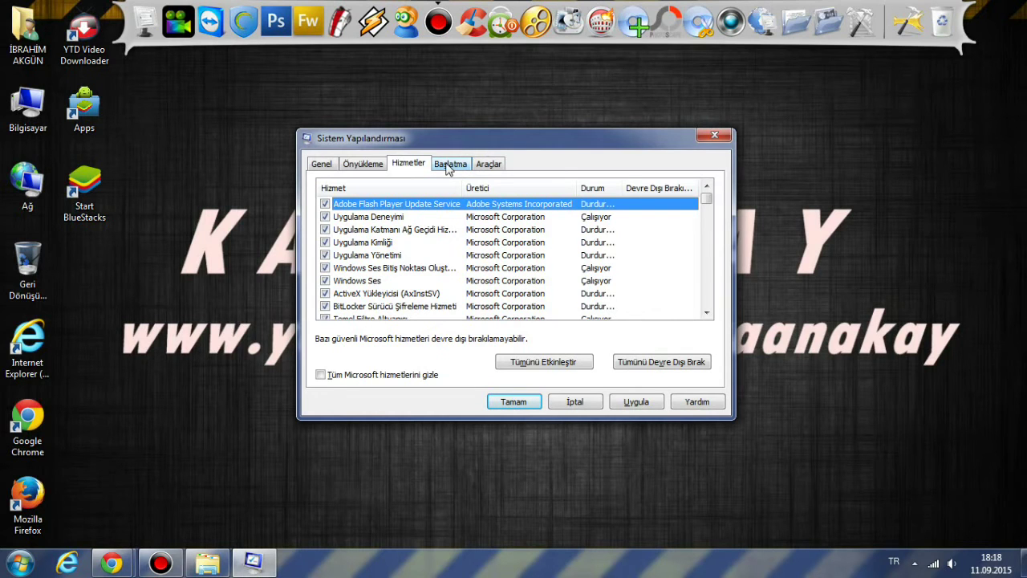
pyautogui.click(448, 167)
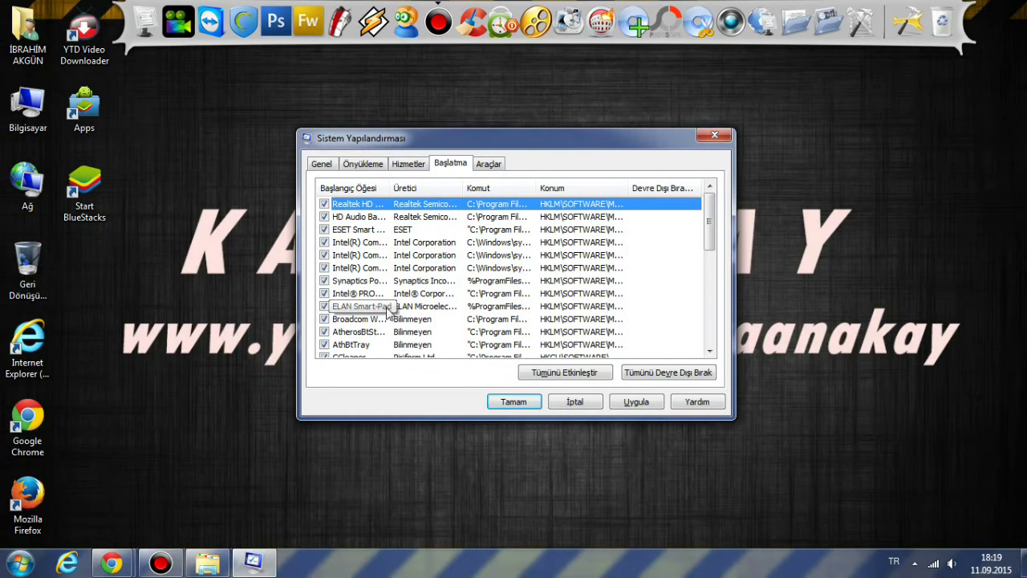
pyautogui.moveTo(710, 234); pyautogui.dragTo(717, 264)
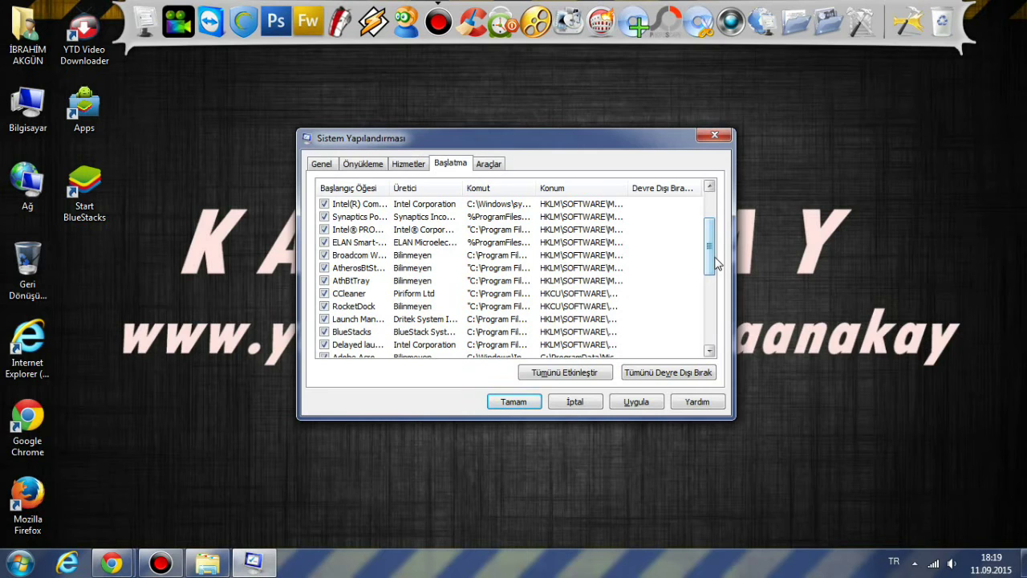
pyautogui.moveTo(715, 258); pyautogui.dragTo(720, 307)
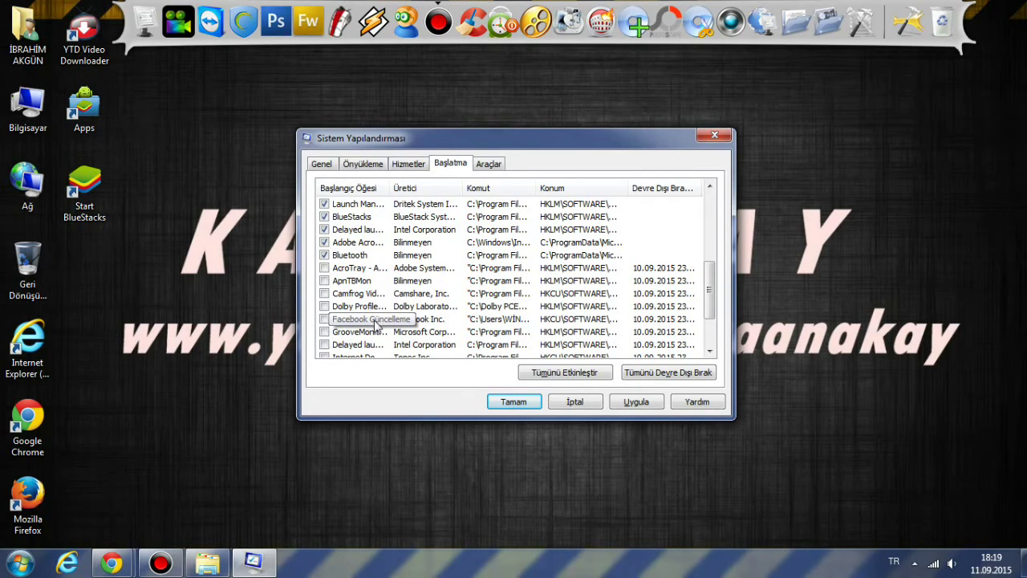
pyautogui.click(323, 318)
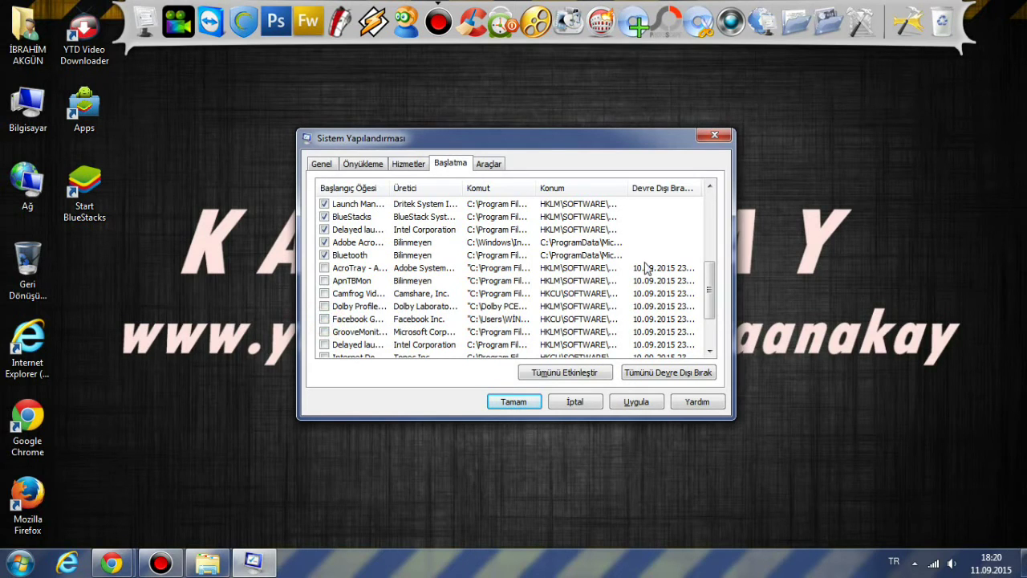
pyautogui.moveTo(711, 286); pyautogui.dragTo(714, 210)
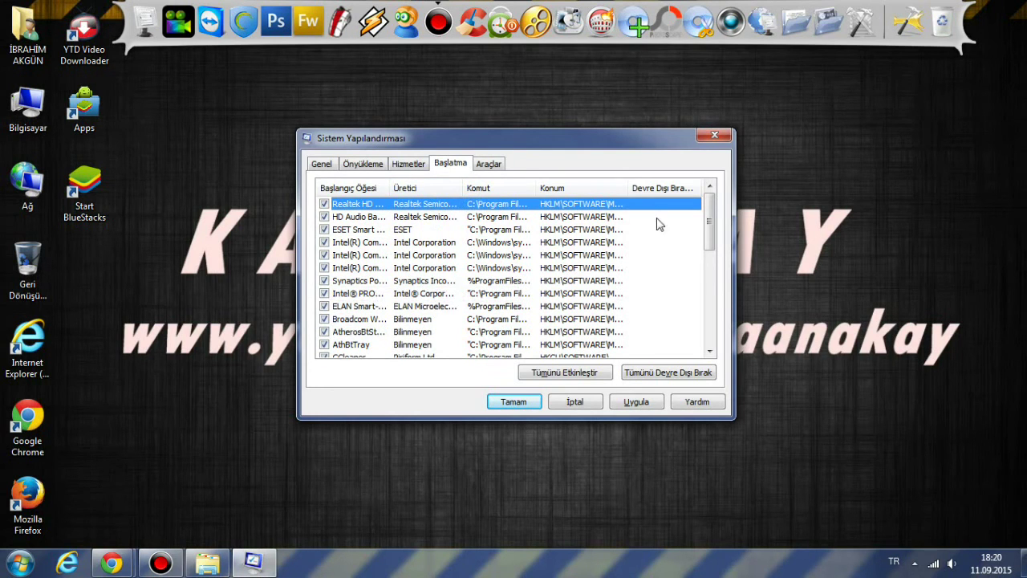
pyautogui.moveTo(709, 227); pyautogui.dragTo(711, 332)
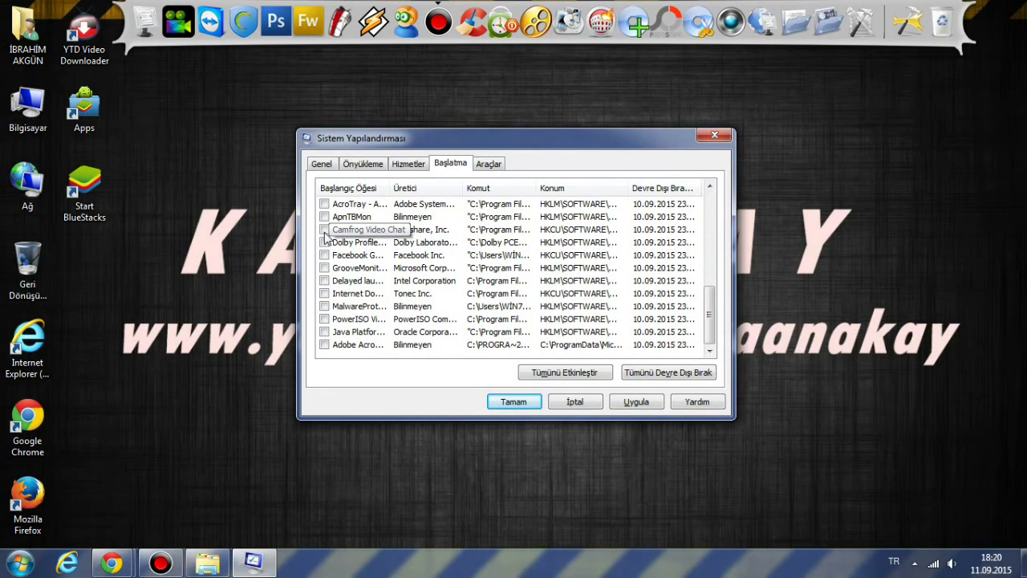
# - Check the Hotspot Shield entries among the services, and apply the System Configuration changes and close the dialog
pyautogui.click(418, 167)
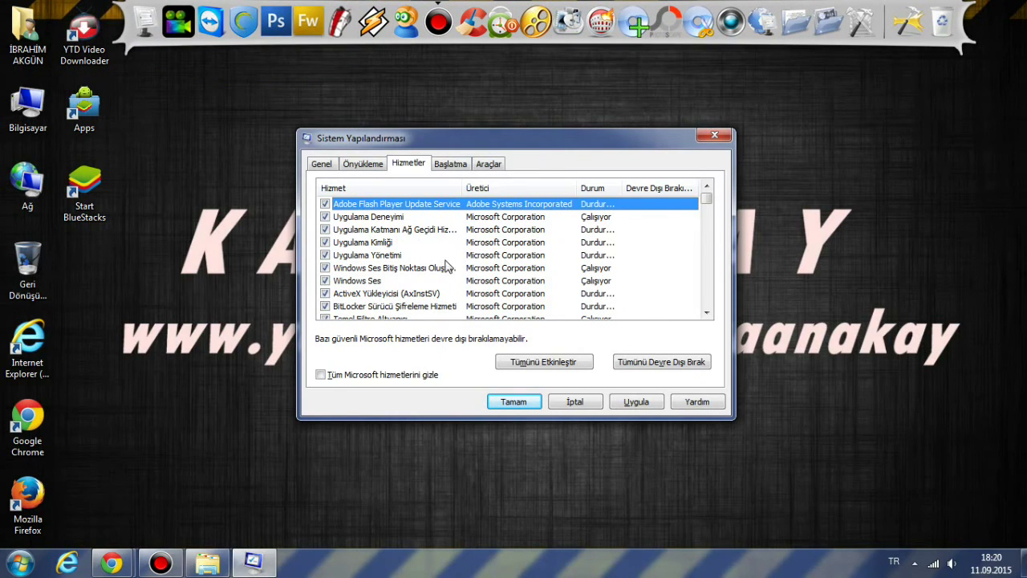
pyautogui.moveTo(712, 207); pyautogui.dragTo(702, 232)
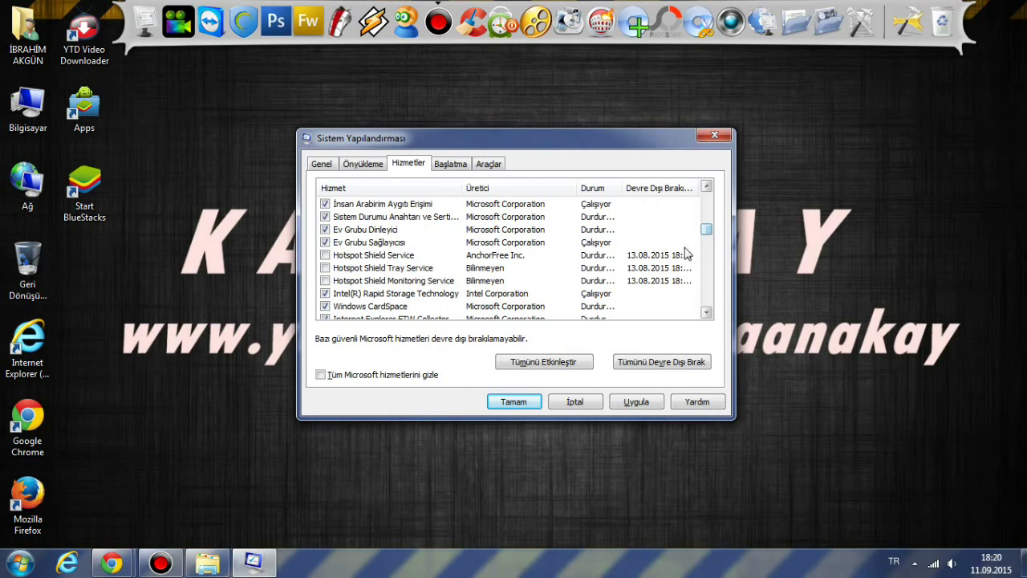
pyautogui.click(325, 255)
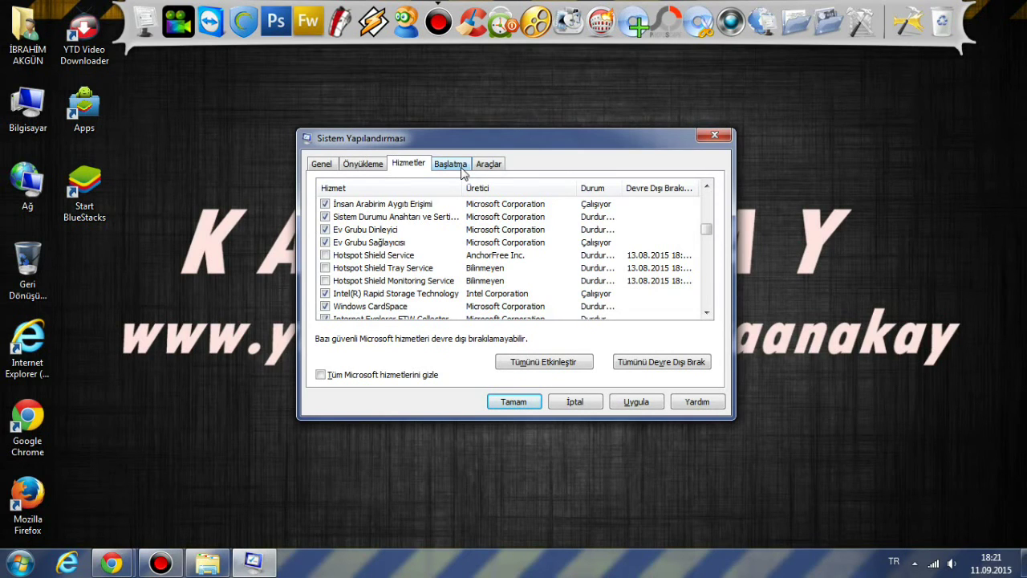
pyautogui.click(650, 405)
pyautogui.click(513, 400)
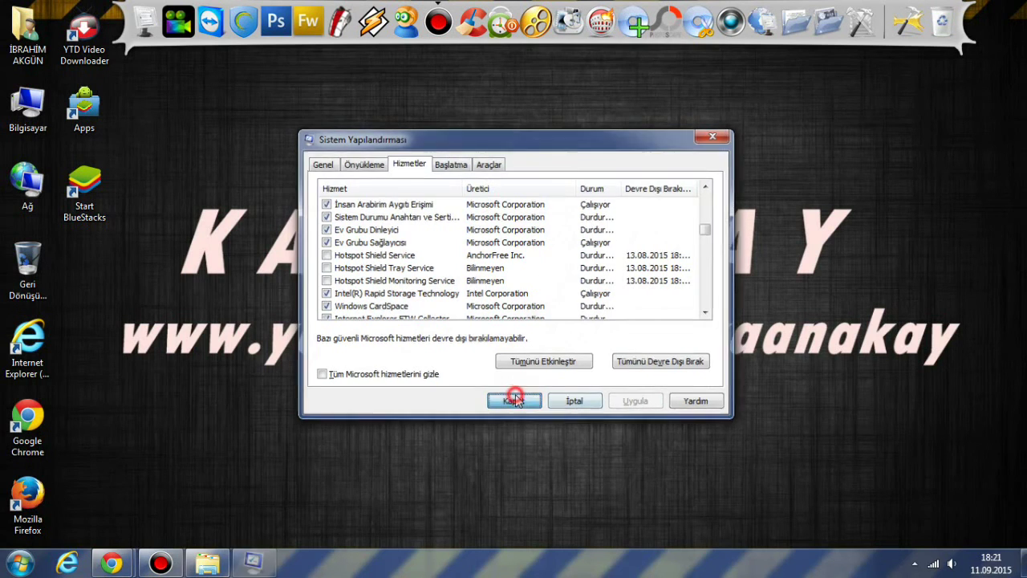